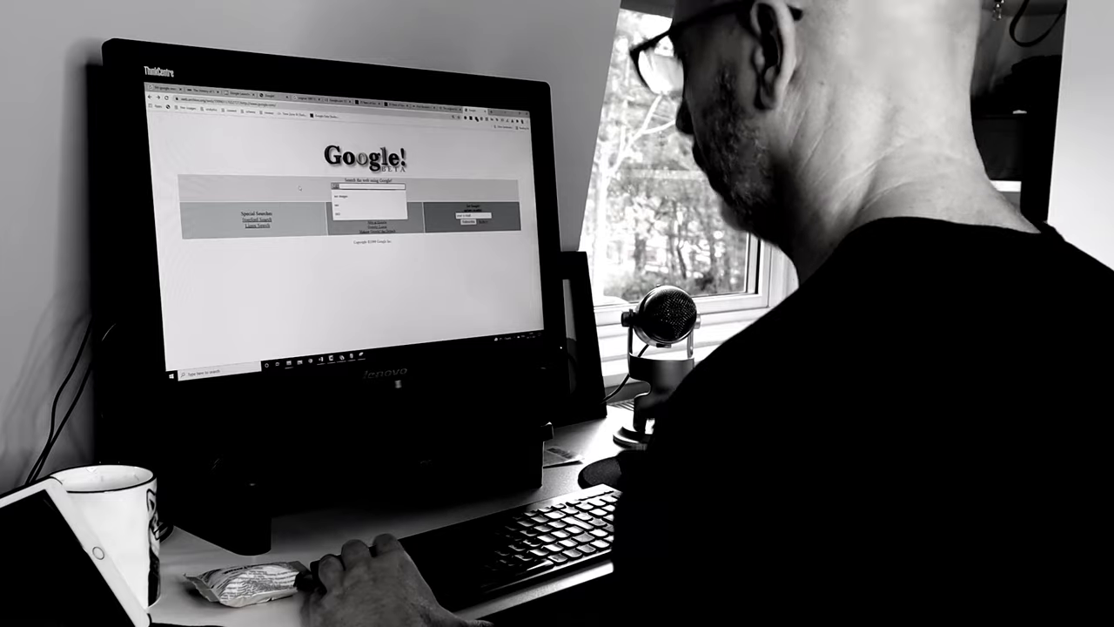
# Step: Upload img-1256.jpg to Optimizilla for compression
pyautogui.click(301, 186)
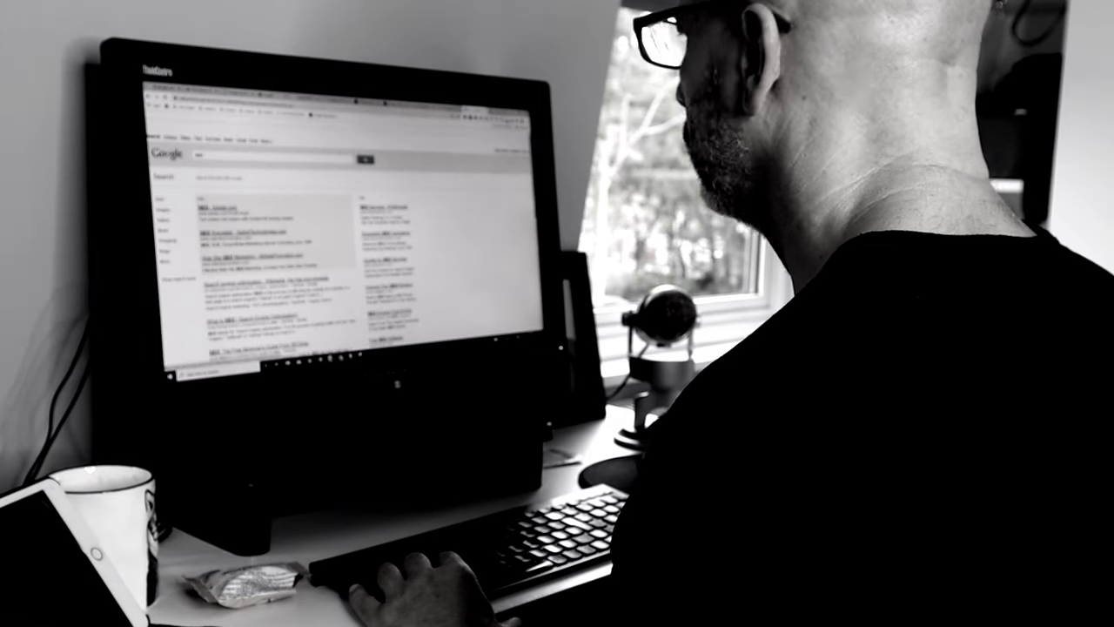
pyautogui.scroll(-10, 274, 235)
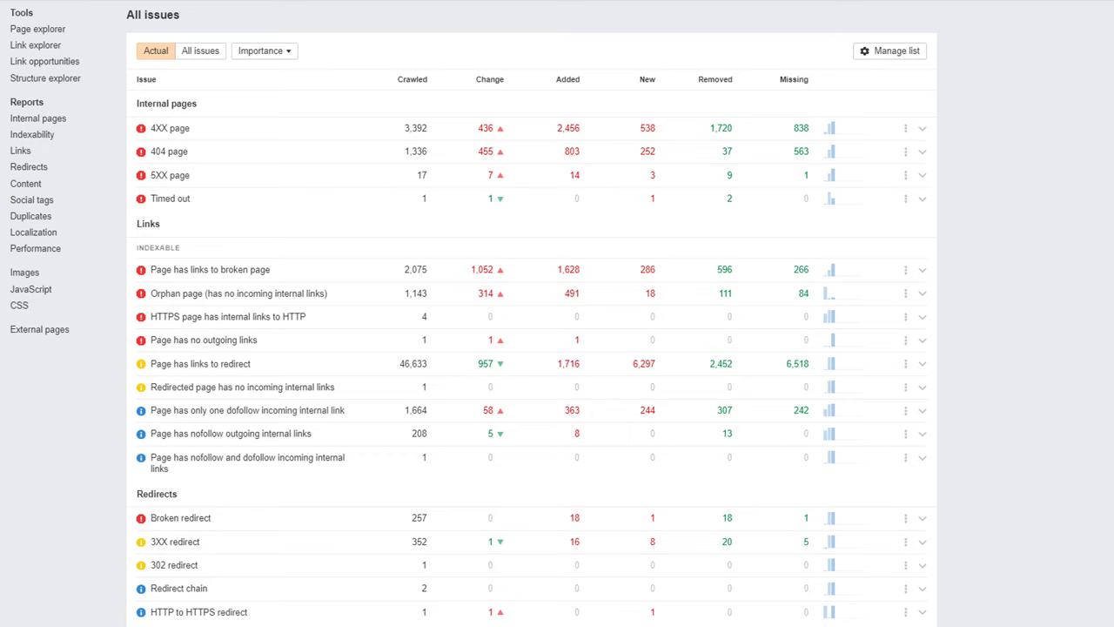
pyautogui.scroll(-10, 531, 331)
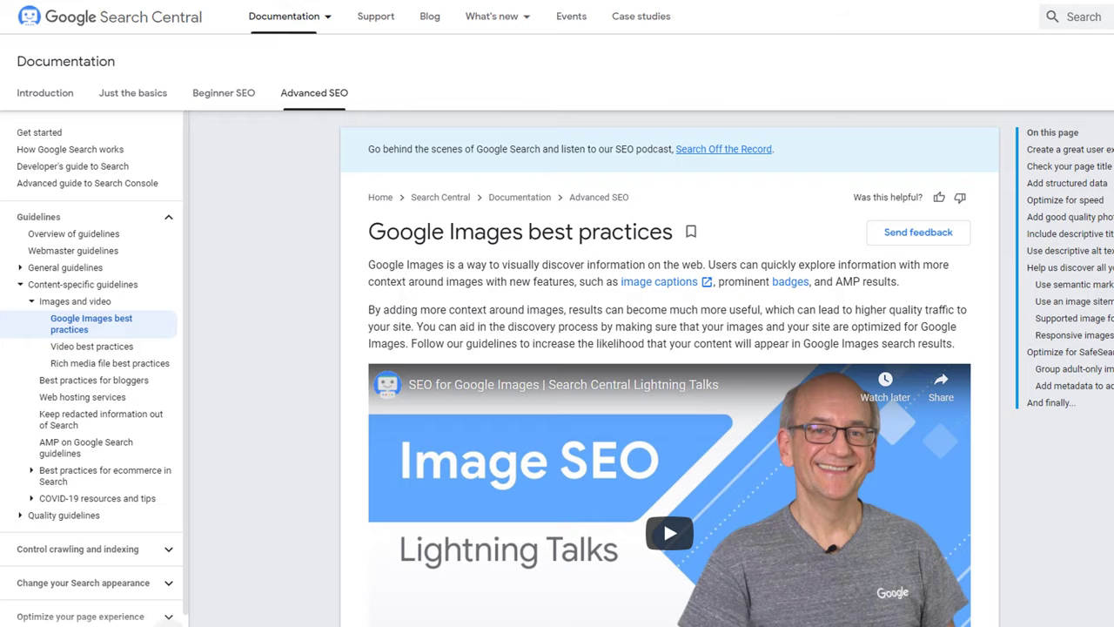
pyautogui.scroll(-15, 670, 369)
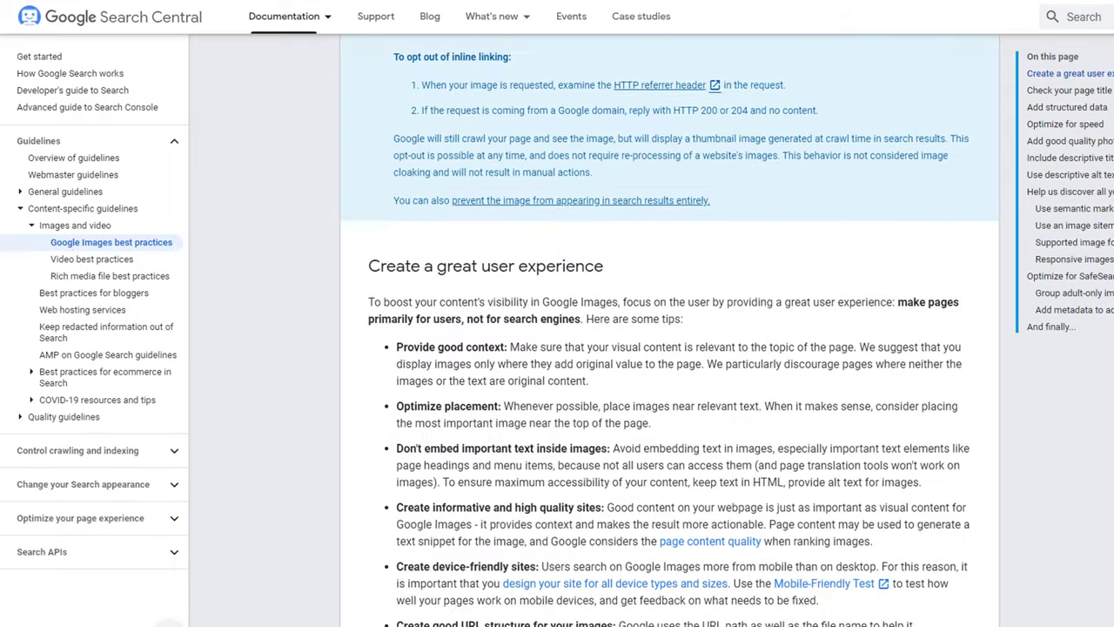
pyautogui.scroll(-12, 669, 331)
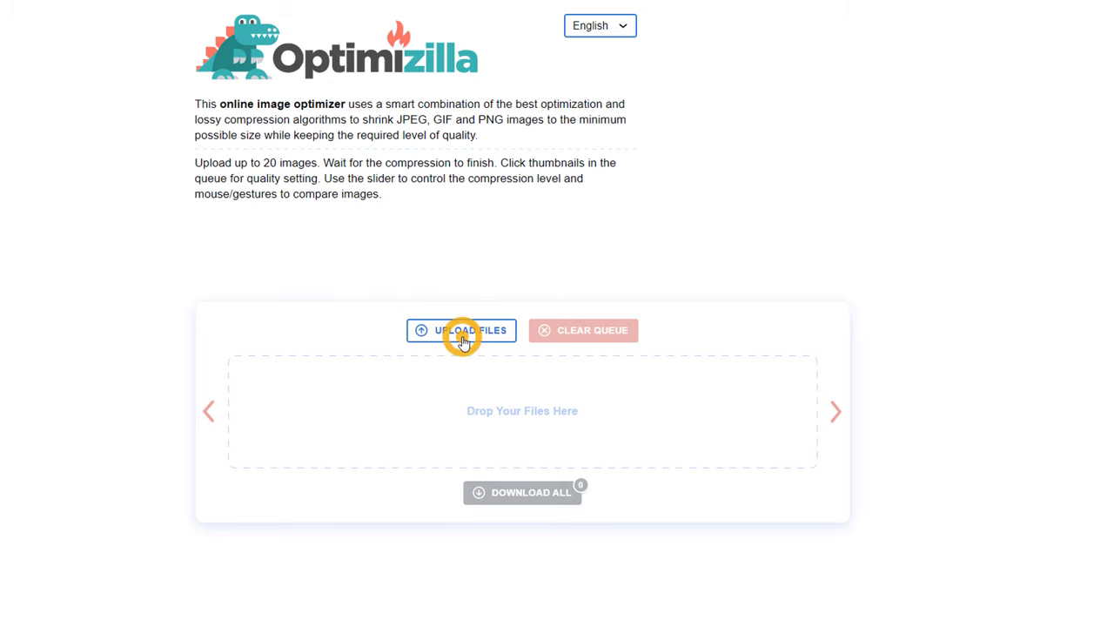
pyautogui.click(463, 341)
pyautogui.click(197, 98)
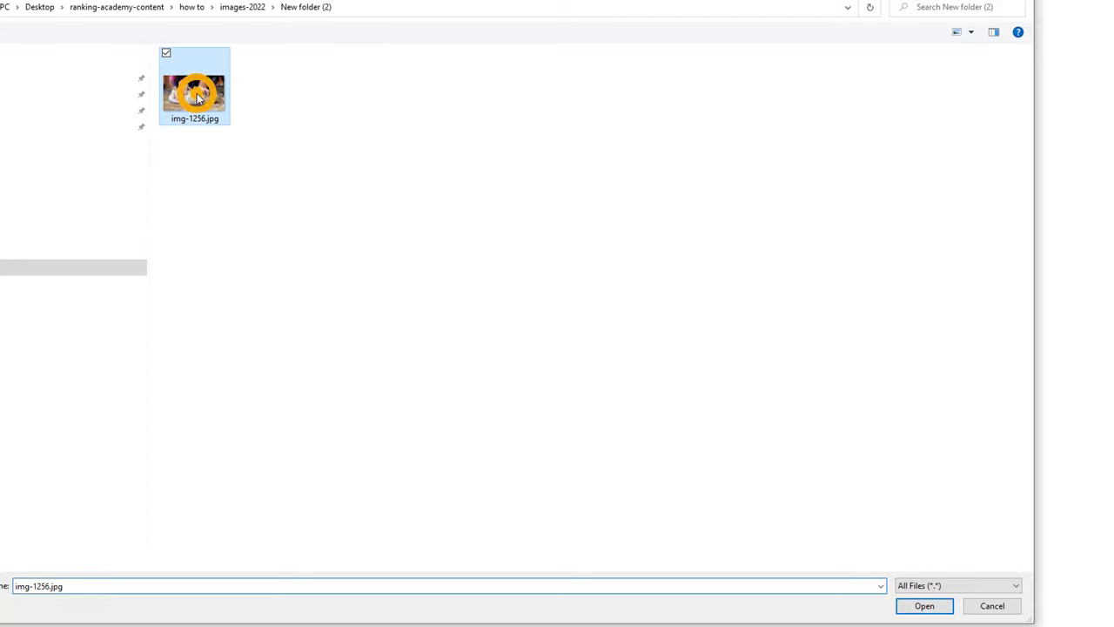
pyautogui.click(926, 606)
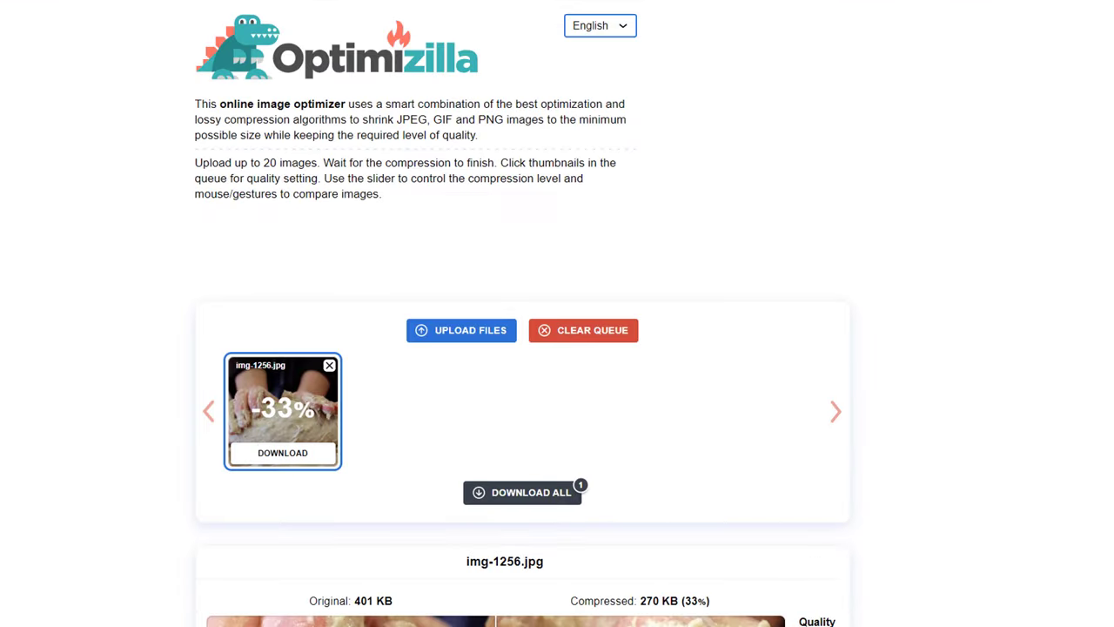
# Step: Apply quality 69 to shrink the image from 401 KB to 130 KB, then download it
pyautogui.scroll(-4, 881, 387)
pyautogui.moveTo(818, 357); pyautogui.dragTo(817, 378)
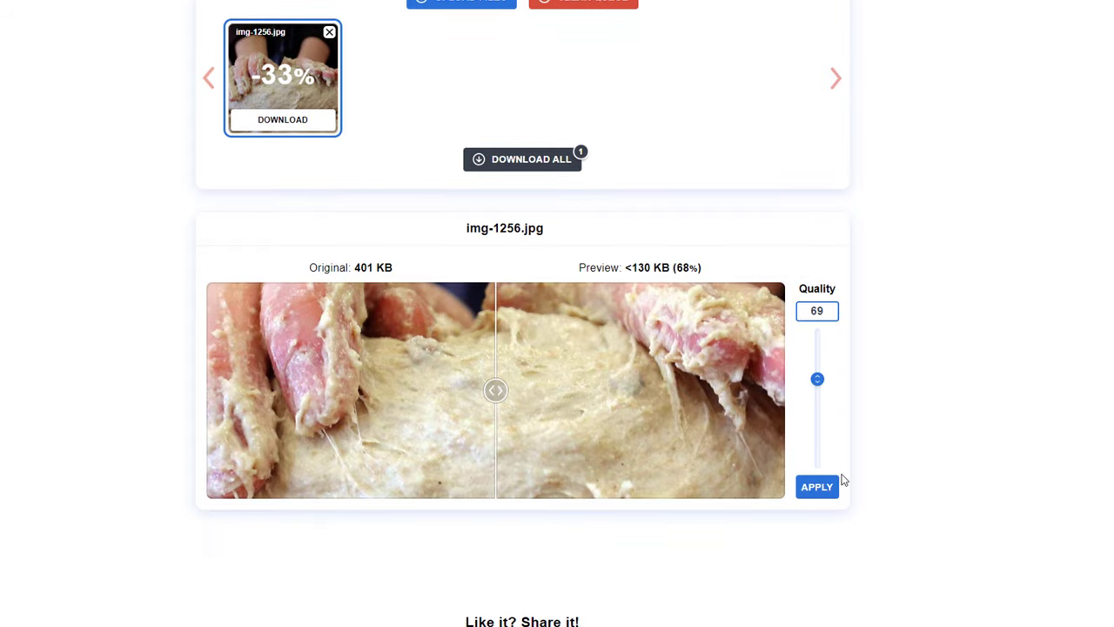
pyautogui.click(817, 489)
pyautogui.click(525, 167)
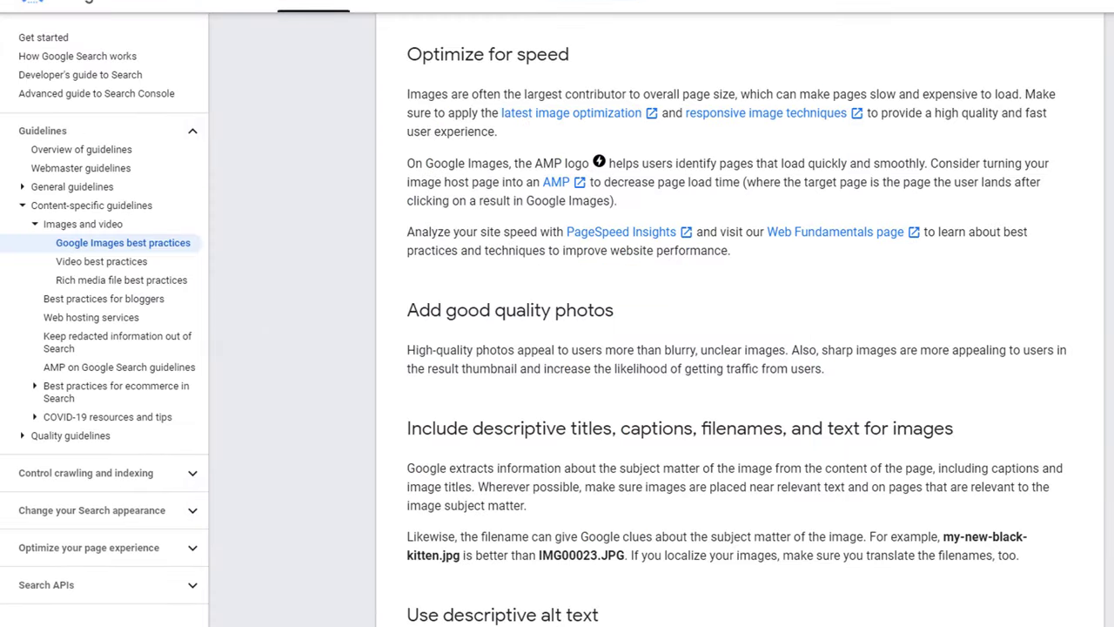
# Step: Rename the compressed img-1256.jpg file to bread-making-lesson.jpg
pyautogui.scroll(-5, 740, 331)
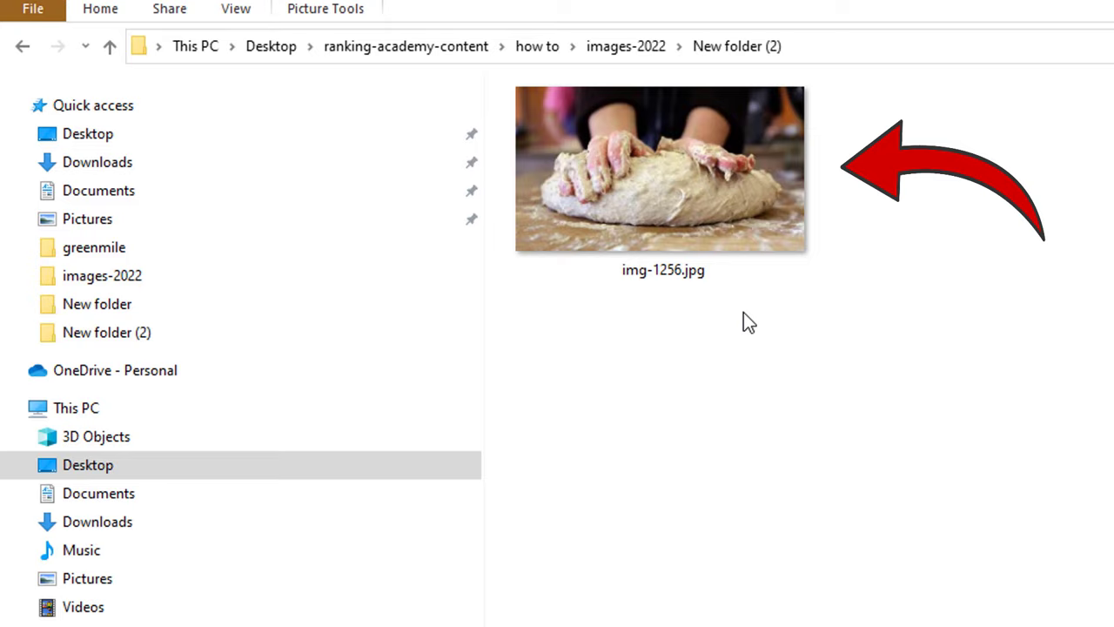
pyautogui.click(664, 275)
pyautogui.press('F2')
pyautogui.write('bread-making-lesson')
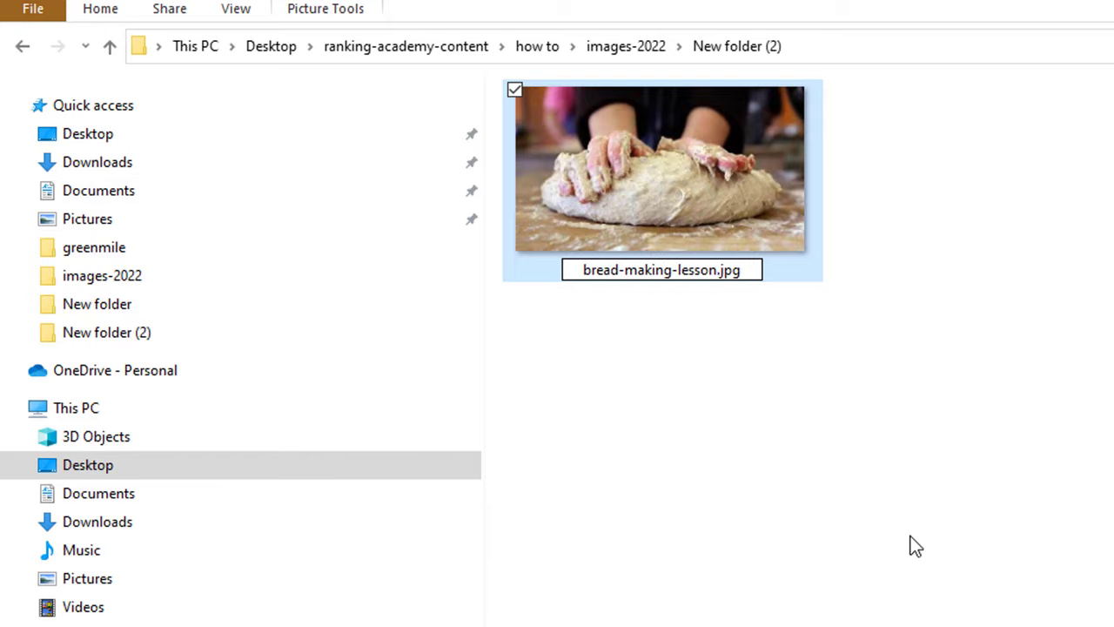
pyautogui.click(915, 546)
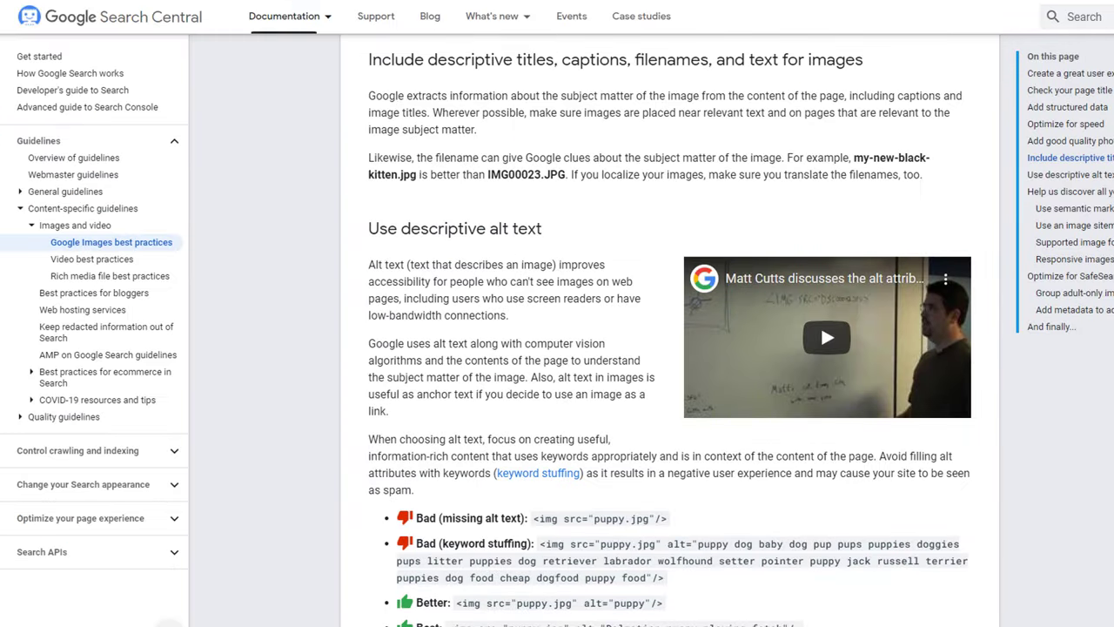
pyautogui.scroll(-3, 671, 348)
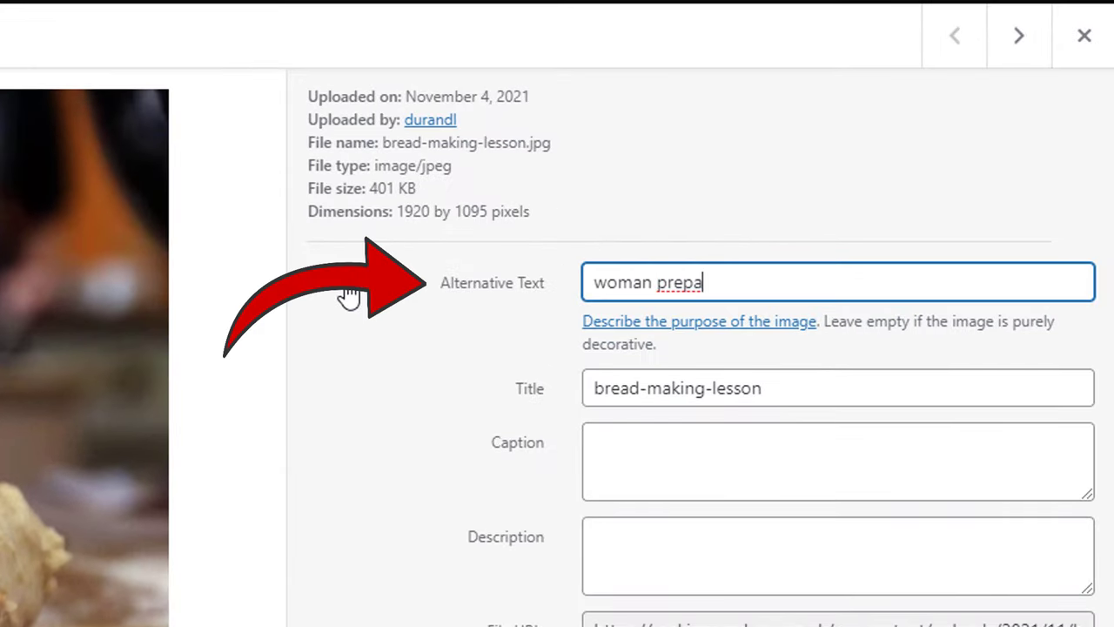
# Step: Complete the Alternative Text describing a woman preparing bread dough in bread making class
pyautogui.write('ring bread dough in bread making class')
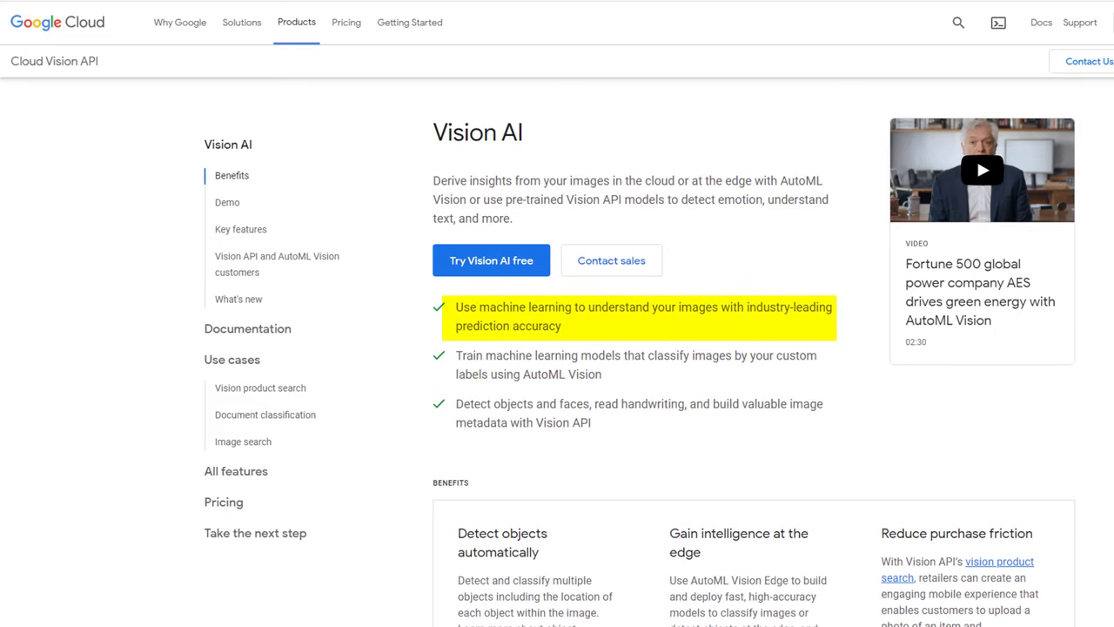
# Step: Load the dog photo into Try the API, pass the reCAPTCHA, and view its labels
pyautogui.scroll(-8, 754, 366)
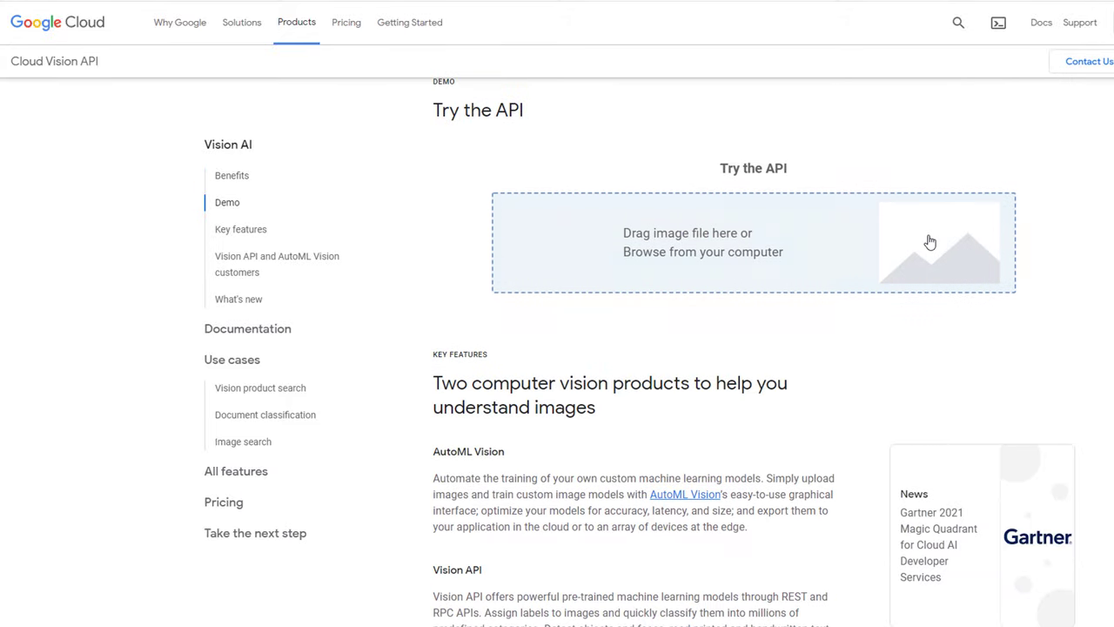
pyautogui.click(930, 242)
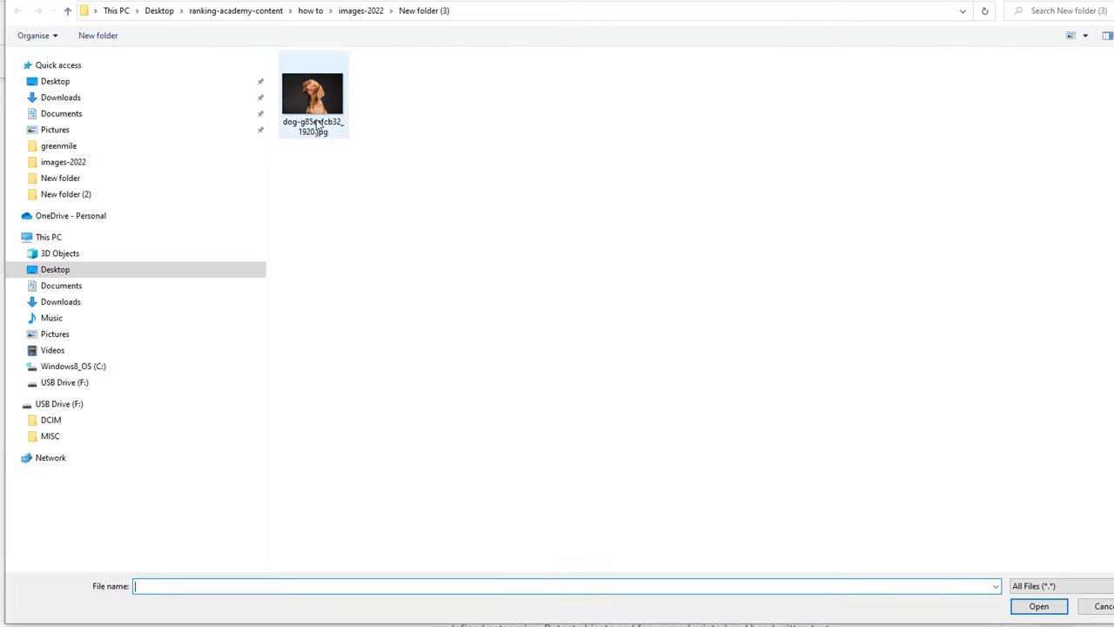
pyautogui.click(309, 102)
pyautogui.click(1019, 607)
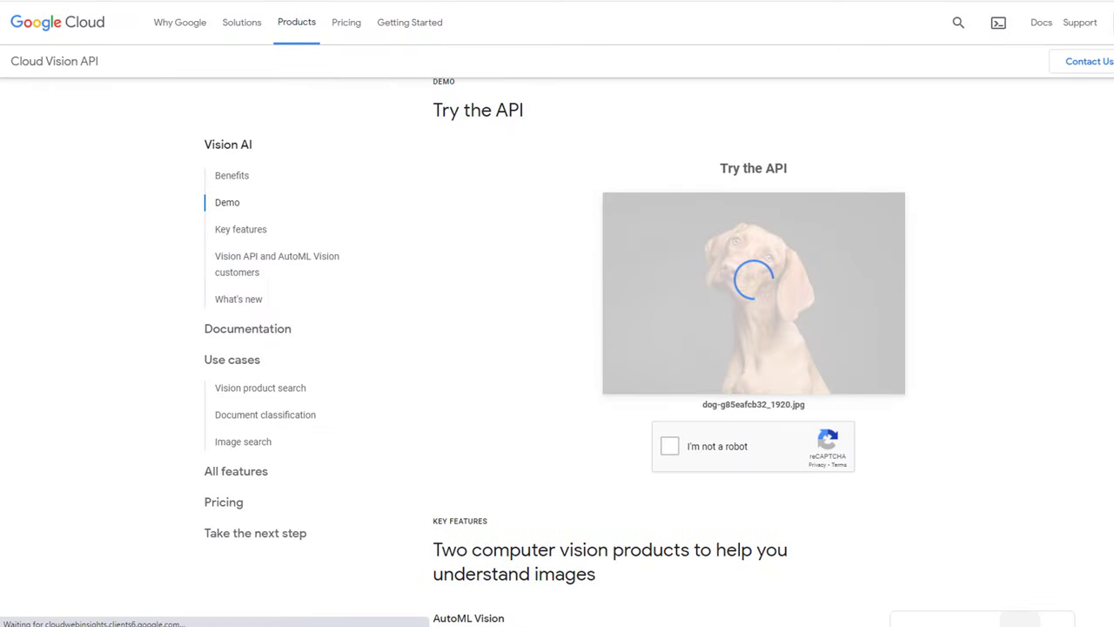
pyautogui.click(671, 450)
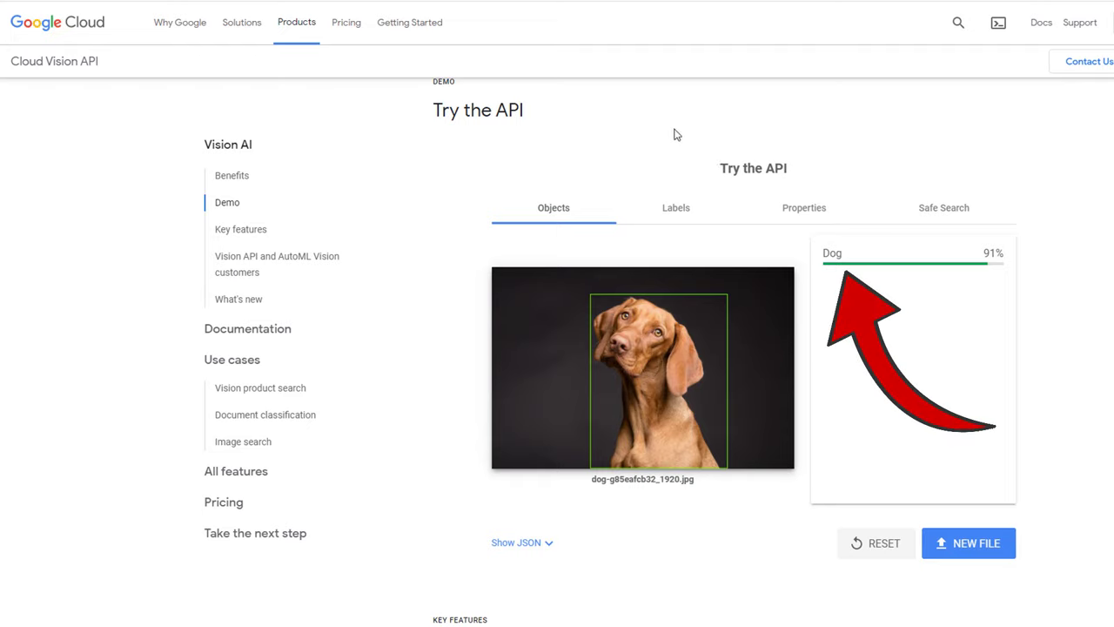
pyautogui.click(671, 205)
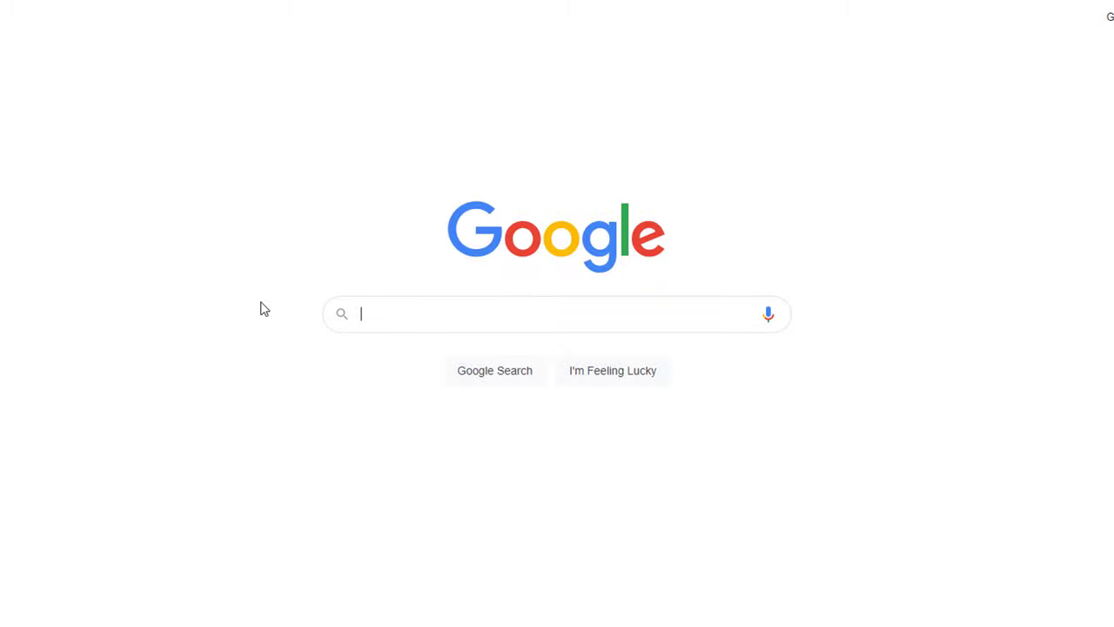
# Step: Search Google for 'tattoo artist' and scroll through the Images results
pyautogui.write('tattoo artist')
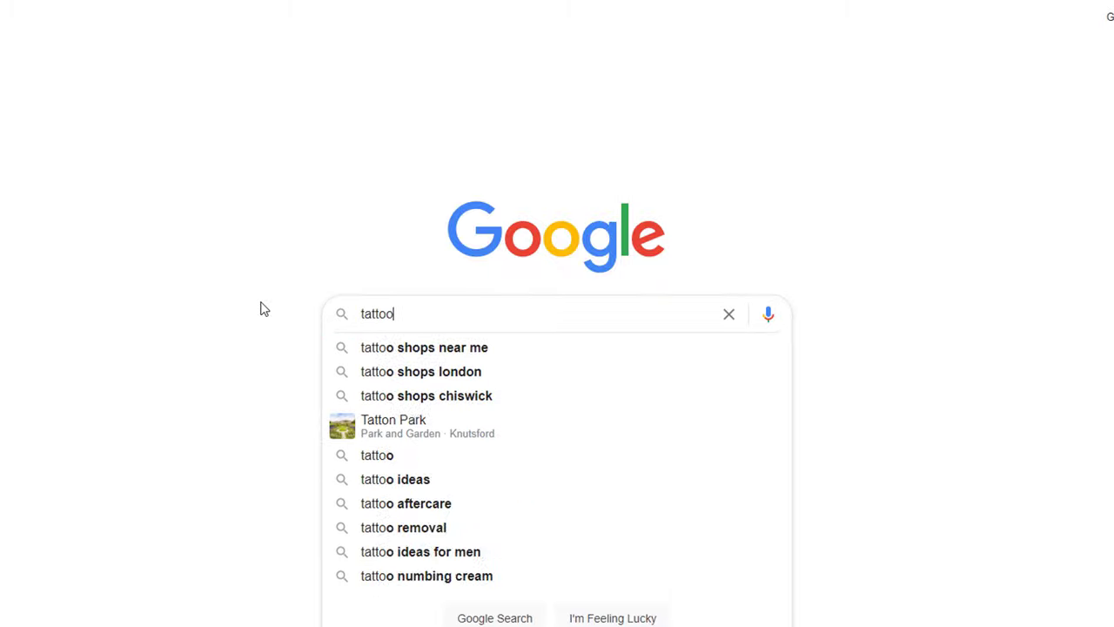
pyautogui.click(294, 309)
pyautogui.click(497, 372)
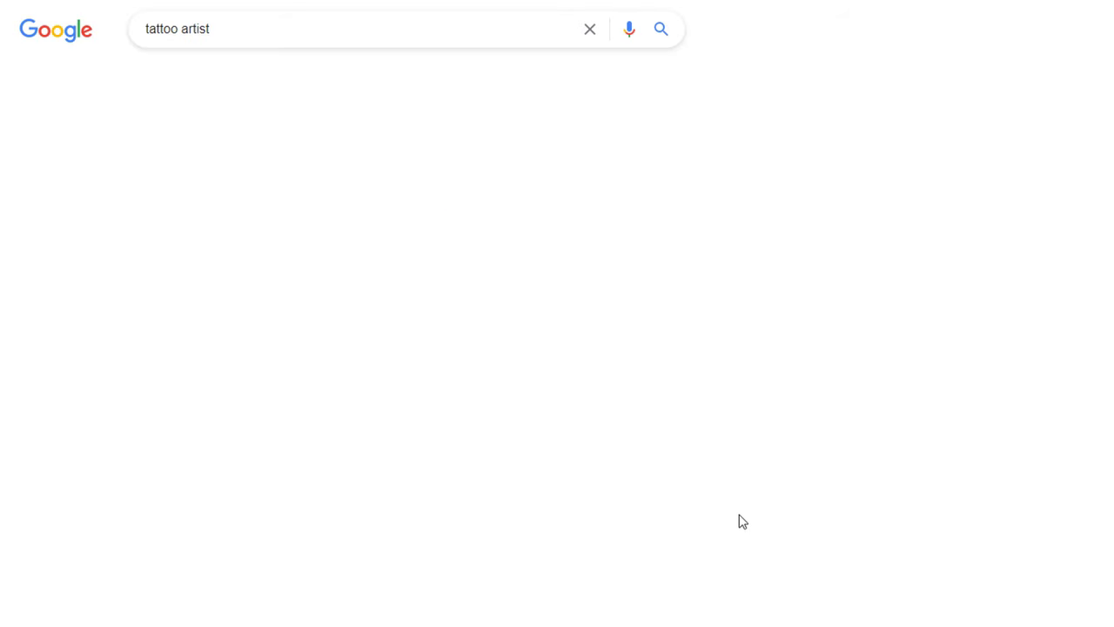
pyautogui.click(229, 76)
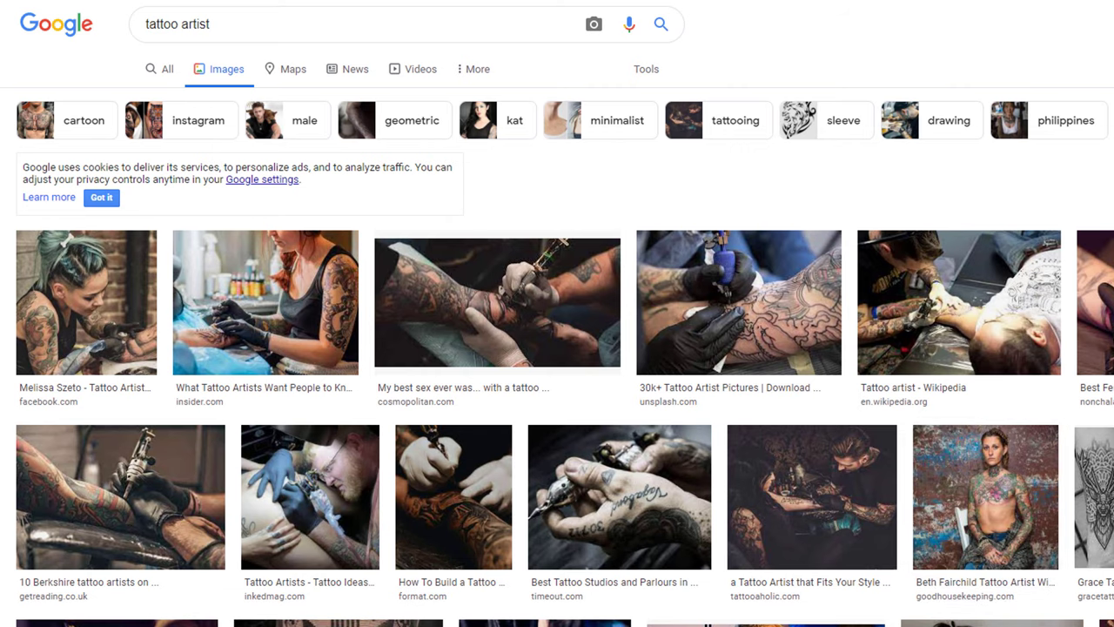
pyautogui.scroll(-3, 557, 314)
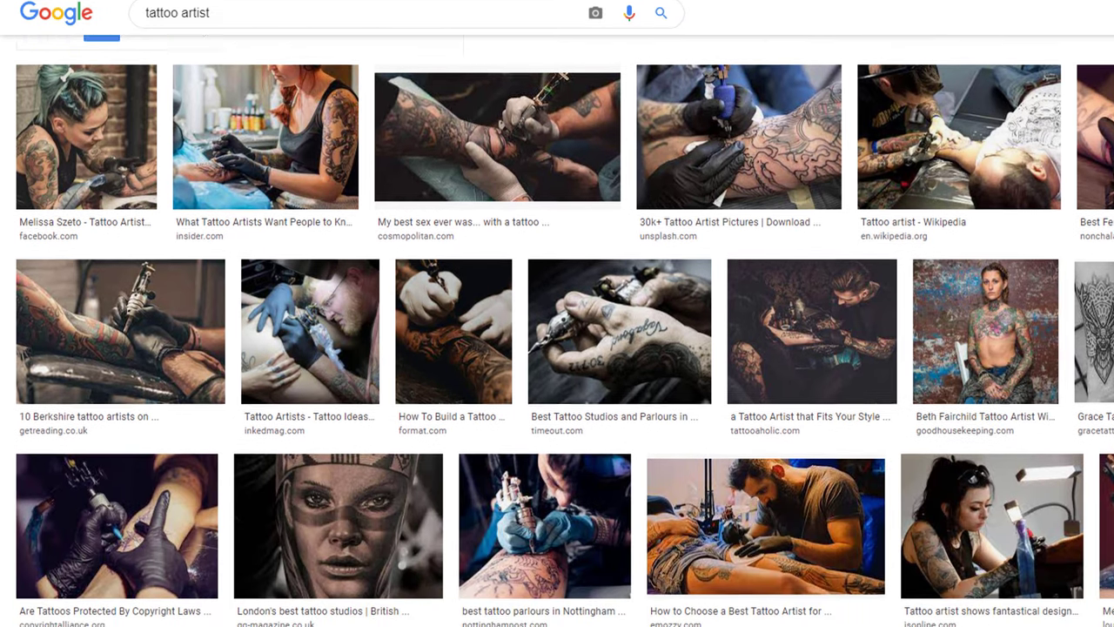
pyautogui.scroll(-2, 557, 313)
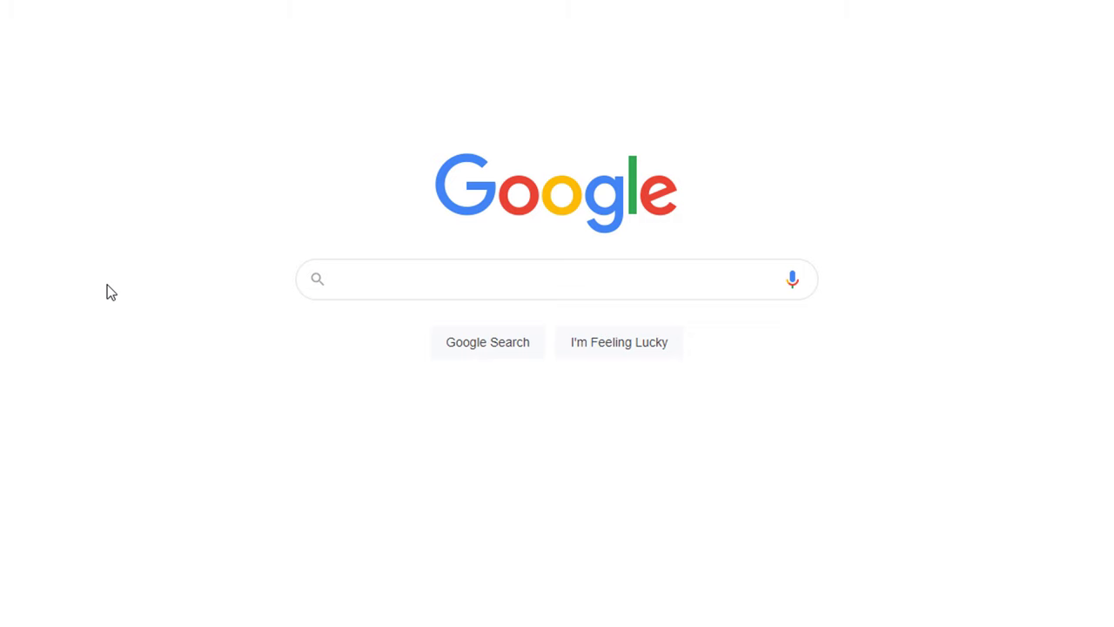
# Step: Search Google for 'teeth whitening' and browse its Images results
pyautogui.write('teeth whitening')
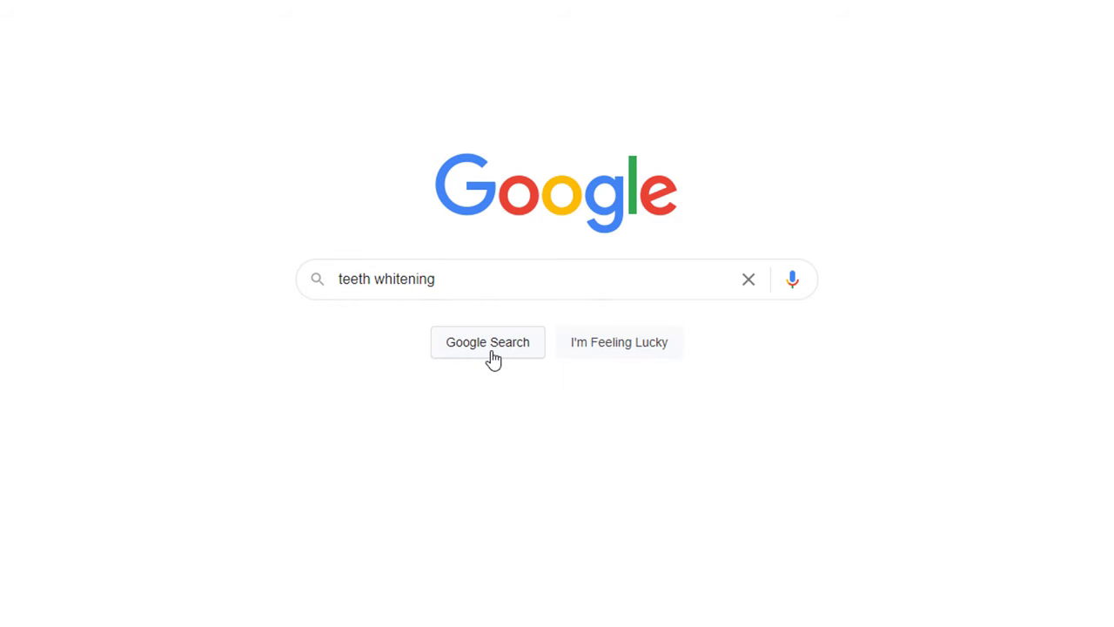
pyautogui.click(490, 348)
pyautogui.click(260, 83)
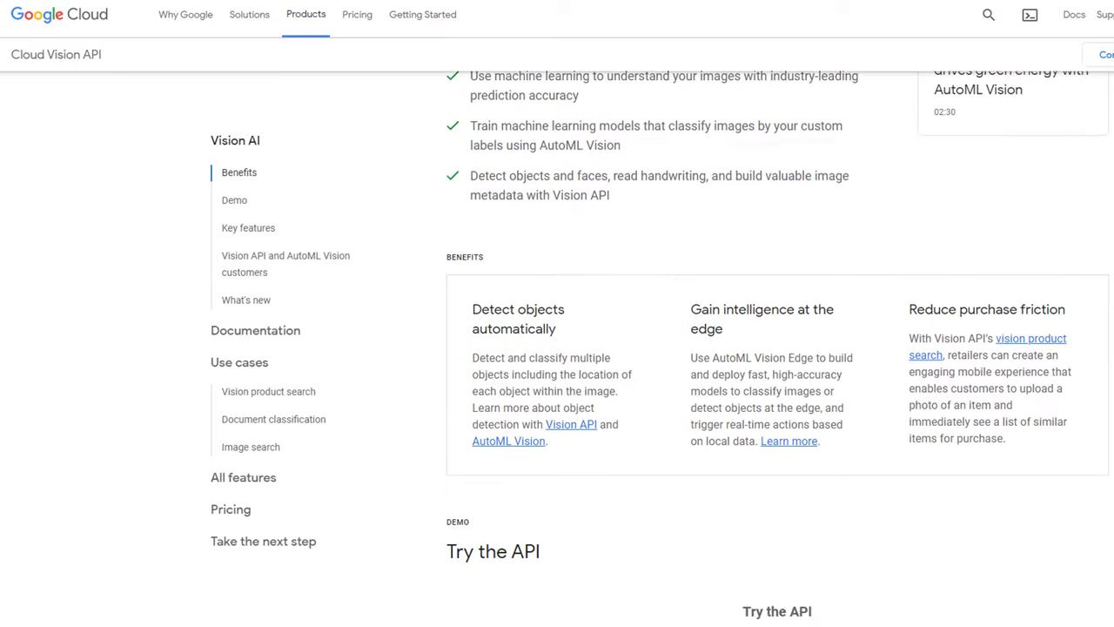
pyautogui.scroll(-5, 777, 348)
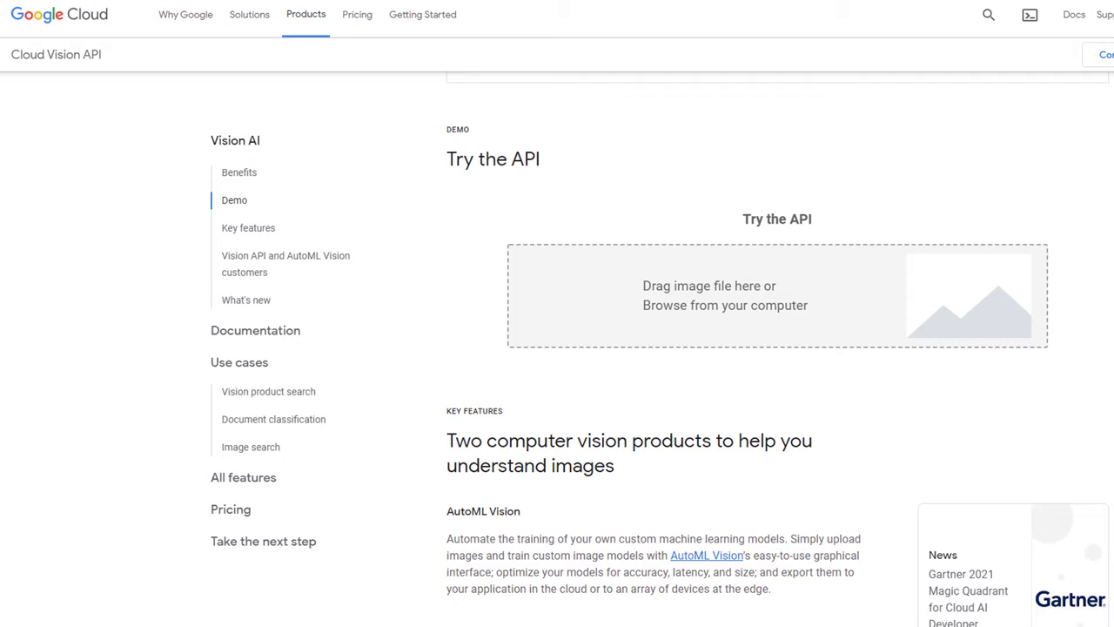
# Step: Upload number2bis.jpg to the Vision demo and view its labels (Hand 96%, Tattoo Artist 88%)
pyautogui.click(993, 289)
pyautogui.click(332, 87)
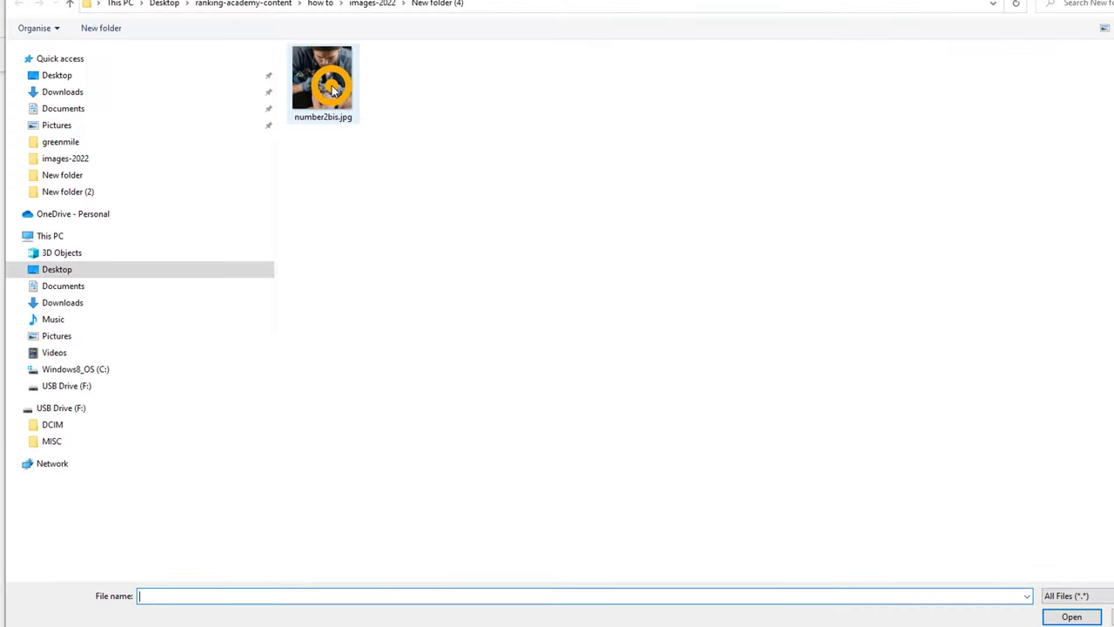
pyautogui.click(1071, 616)
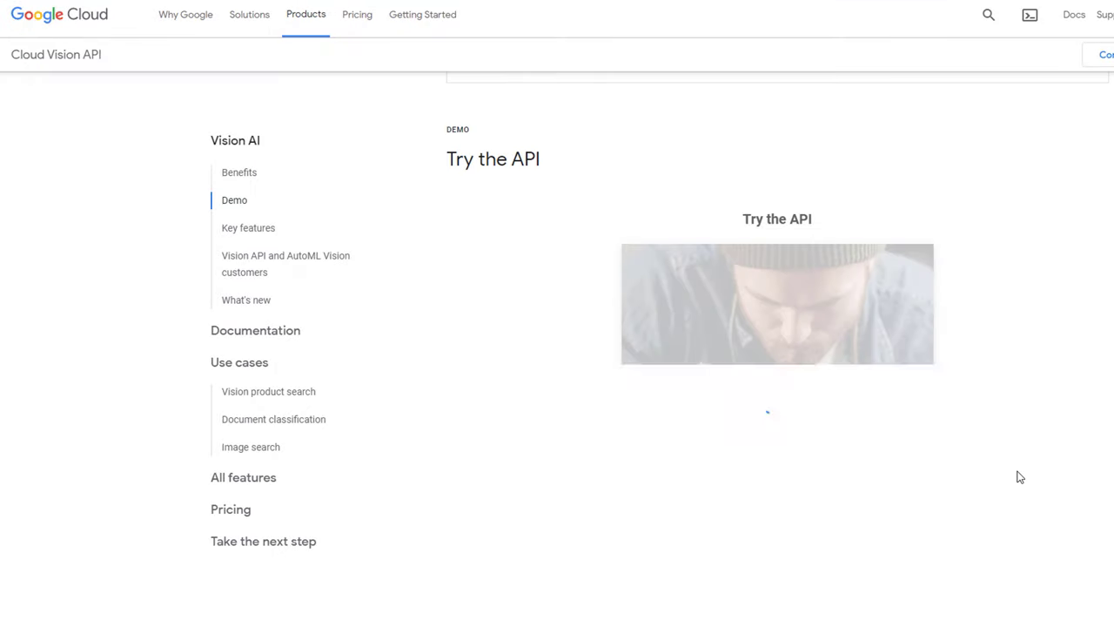
pyautogui.scroll(-2, 1020, 477)
pyautogui.click(686, 494)
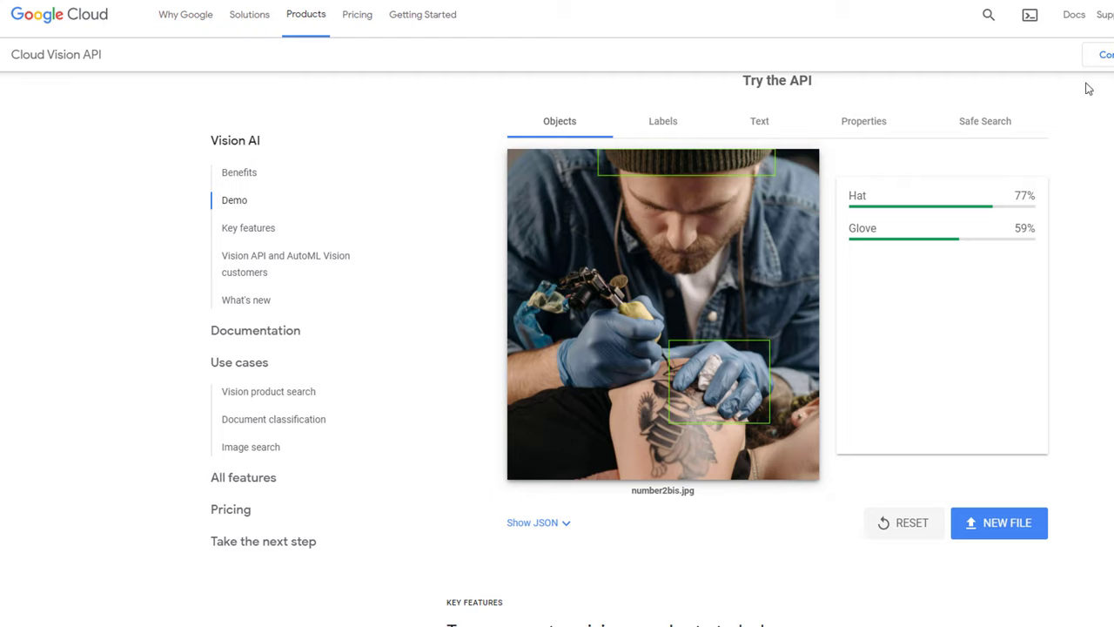
pyautogui.click(660, 131)
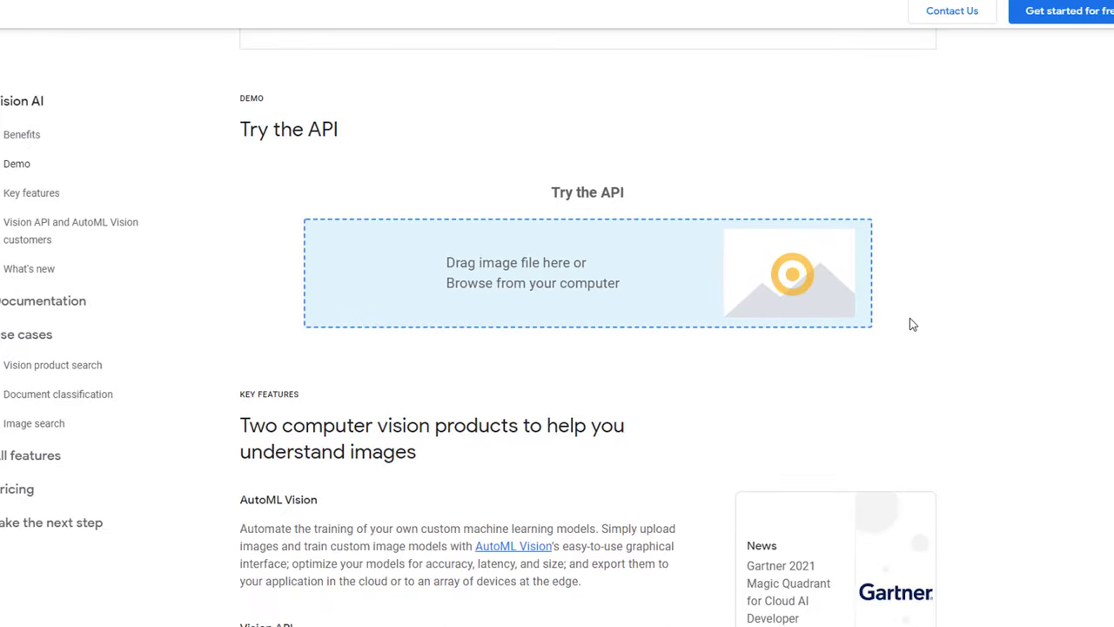
# Step: Upload img458789.jpg to the Vision demo and view its Tattoo Artist 94% label
pyautogui.click(912, 324)
pyautogui.click(107, 38)
pyautogui.click(908, 601)
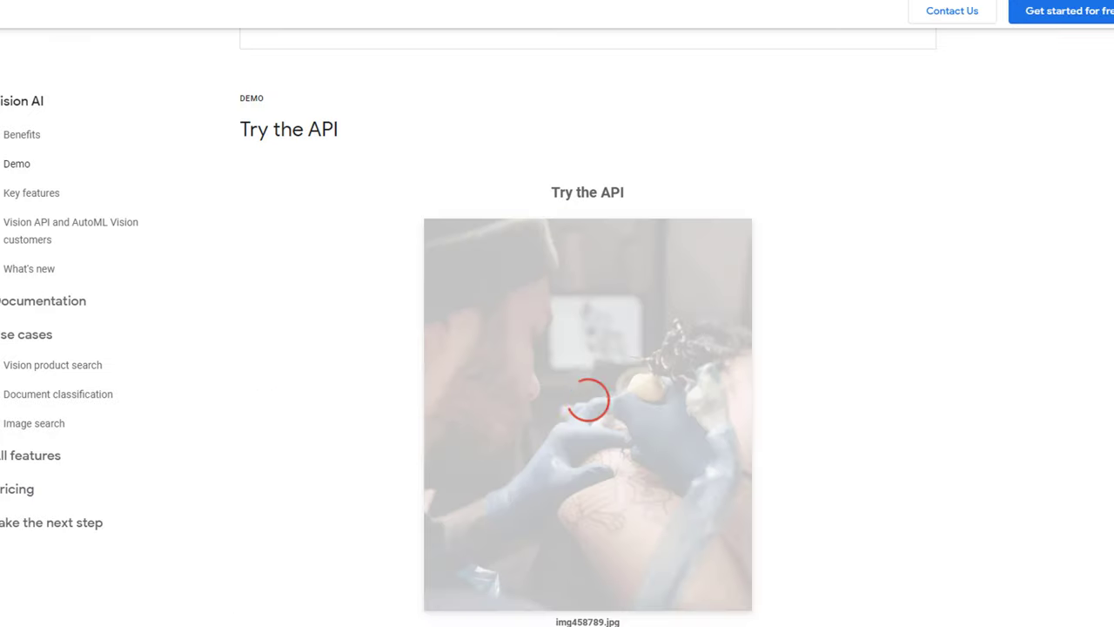
pyautogui.scroll(-1, 497, 485)
pyautogui.click(497, 485)
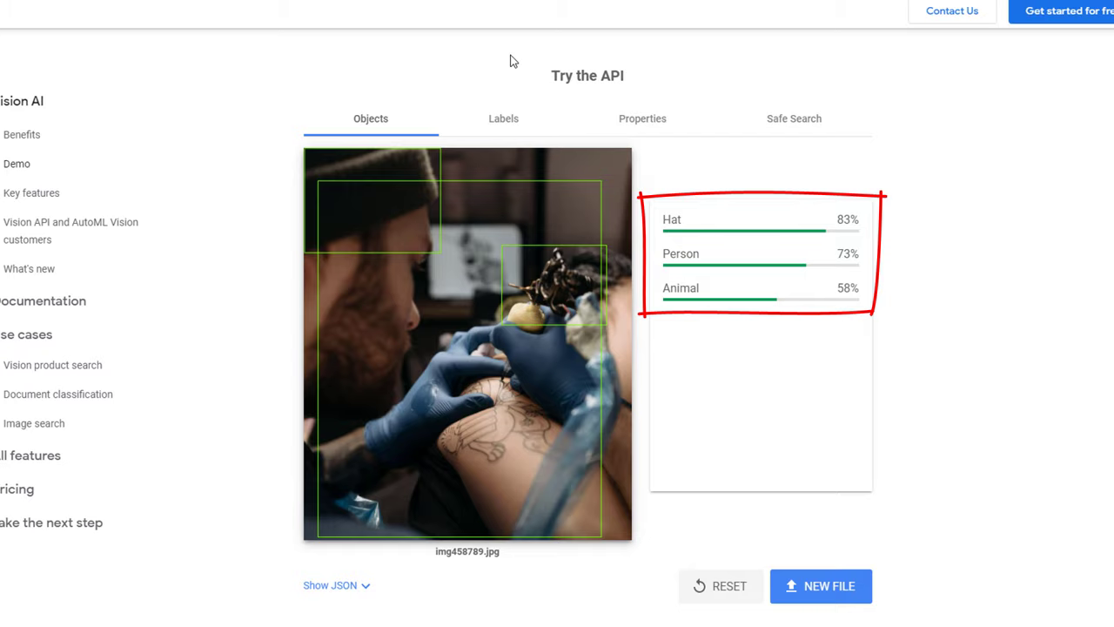
pyautogui.click(504, 127)
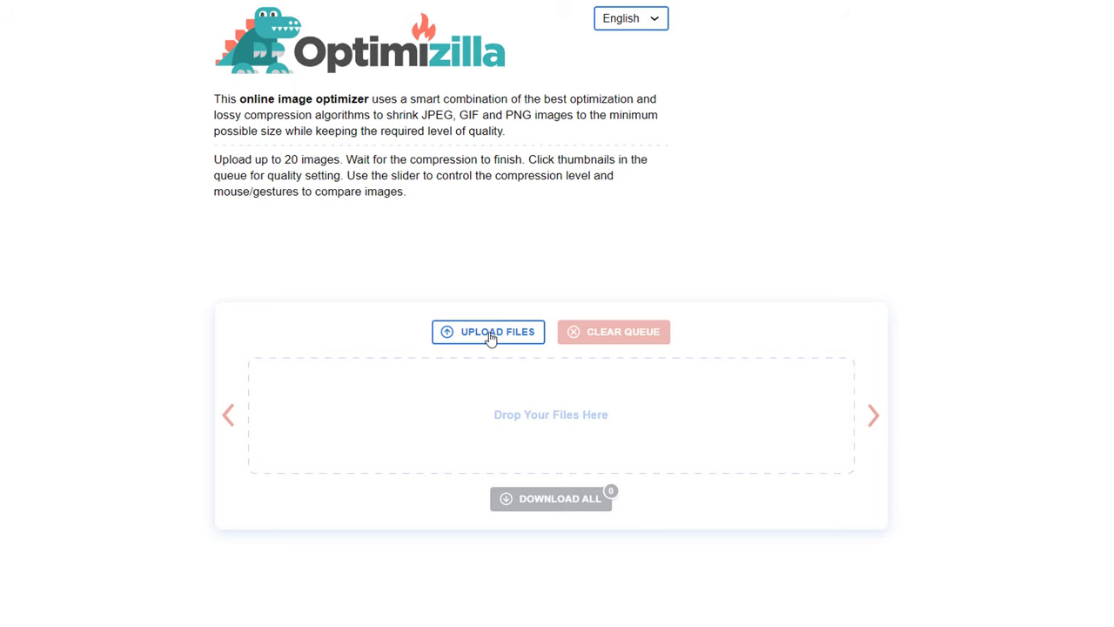
# Step: Compress img458789.jpg in Optimizilla from 988 KB to 167 KB
pyautogui.click(490, 338)
pyautogui.click(212, 78)
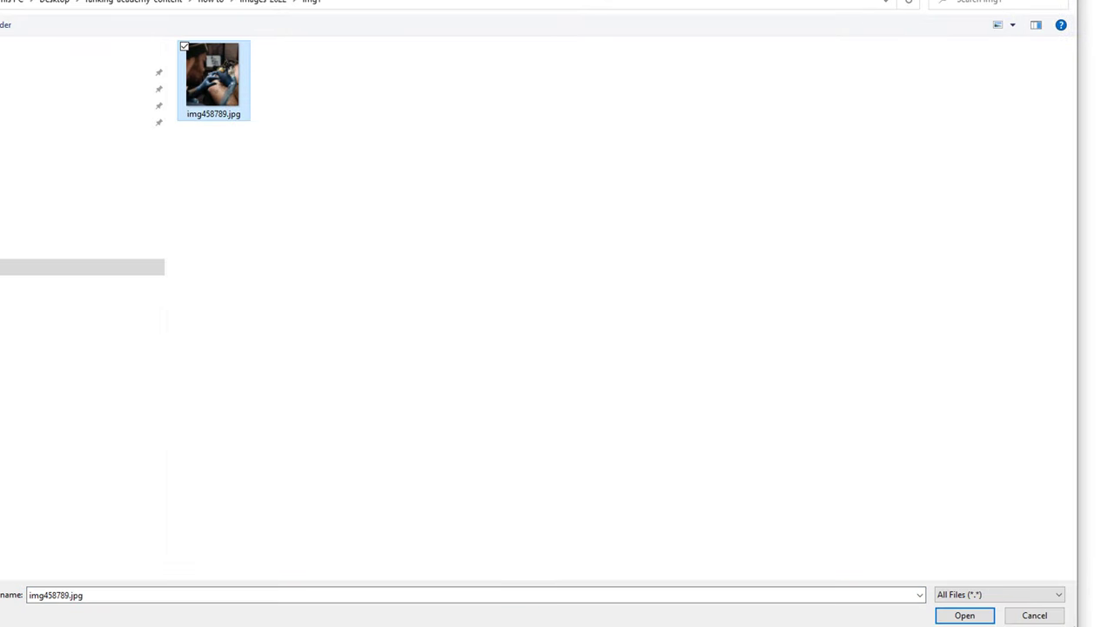
pyautogui.click(965, 614)
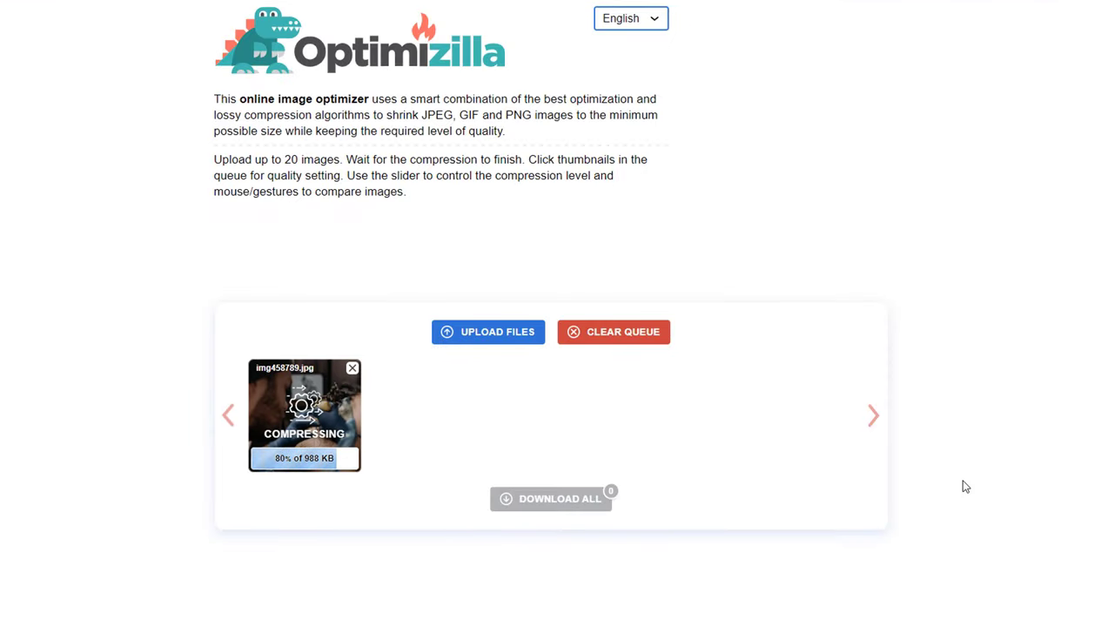
pyautogui.scroll(-3, 1104, 296)
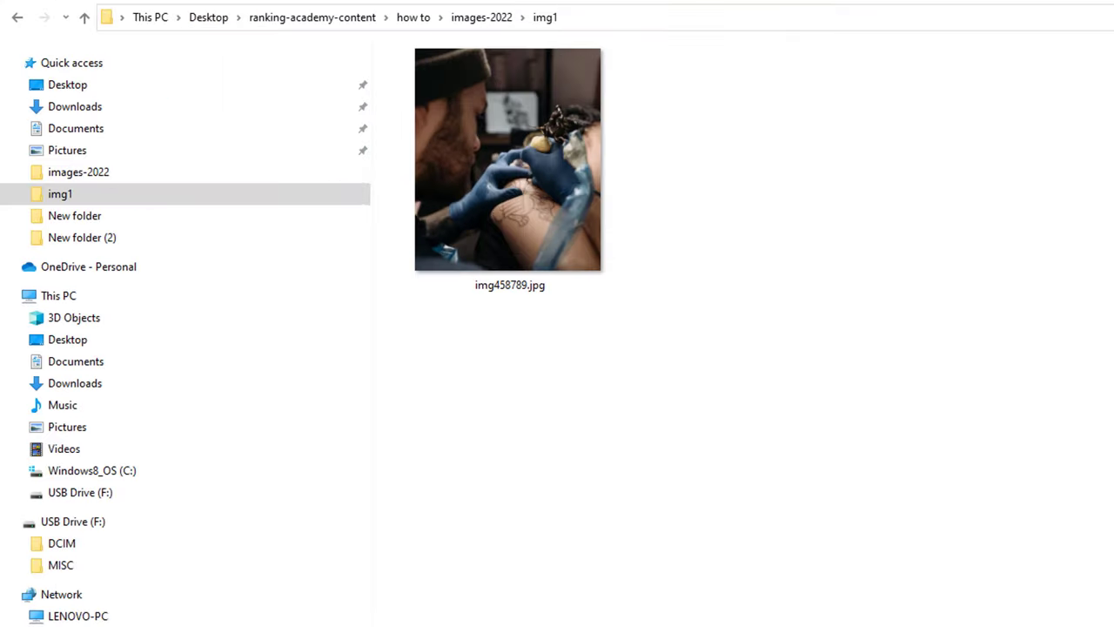
# Step: Rename the image file in File Explorer to tattoo-artist
pyautogui.click(491, 285)
pyautogui.click(491, 284)
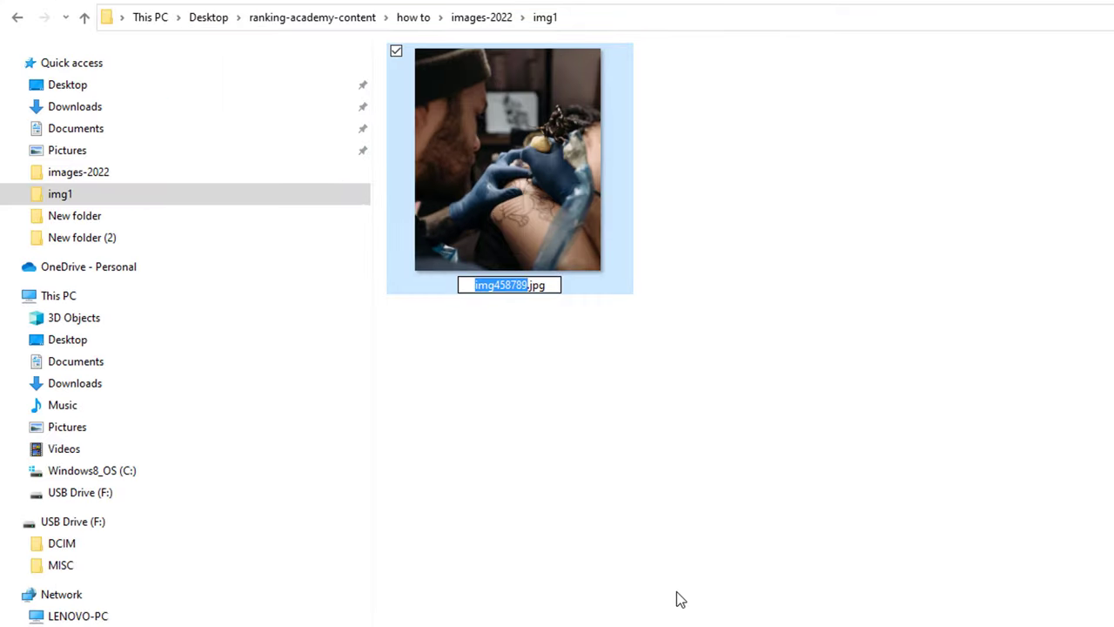
pyautogui.write('tattoo-artist')
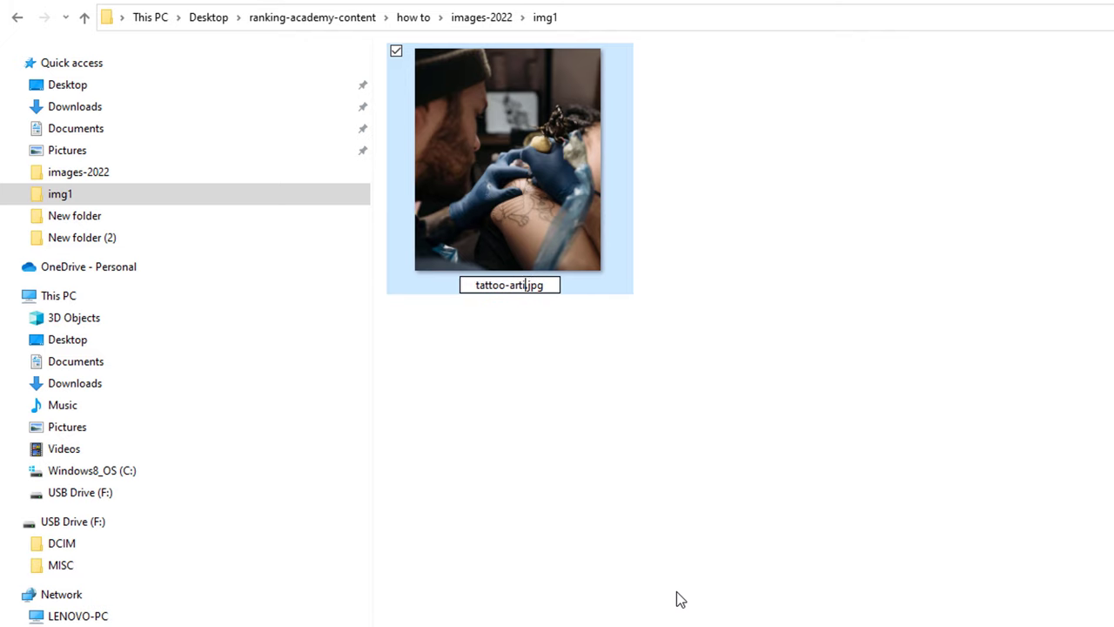